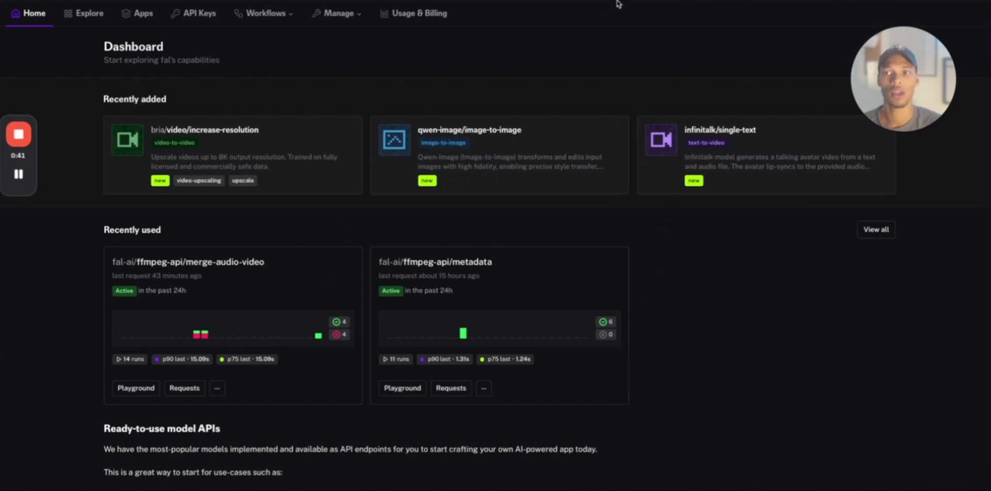
- Search fal.ai's quick search for ffmpeg to list the ffmpeg API endpoints
key(ctrl+k)
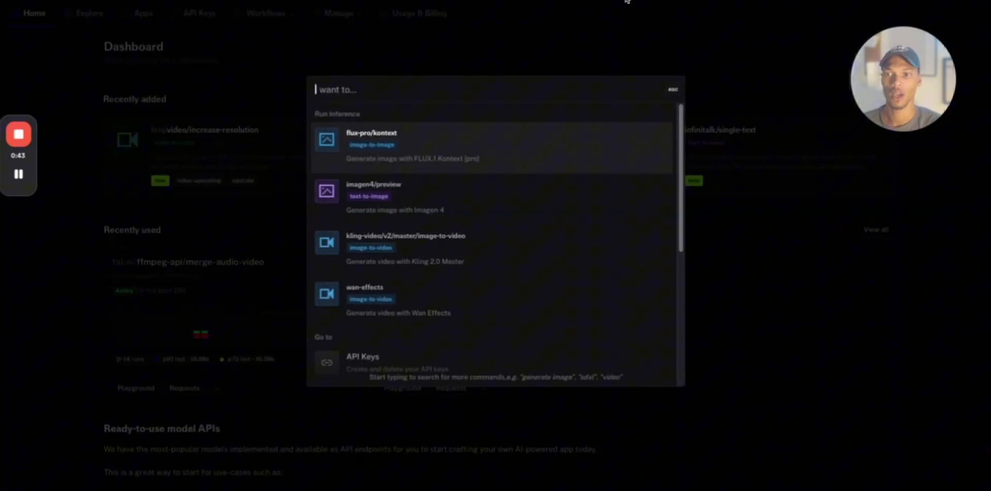
text(ffmp)
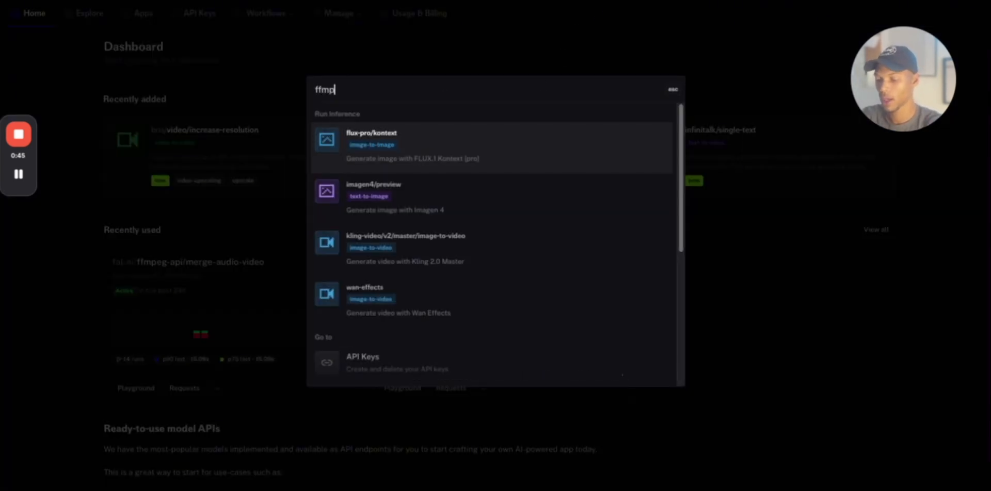
text(eg)
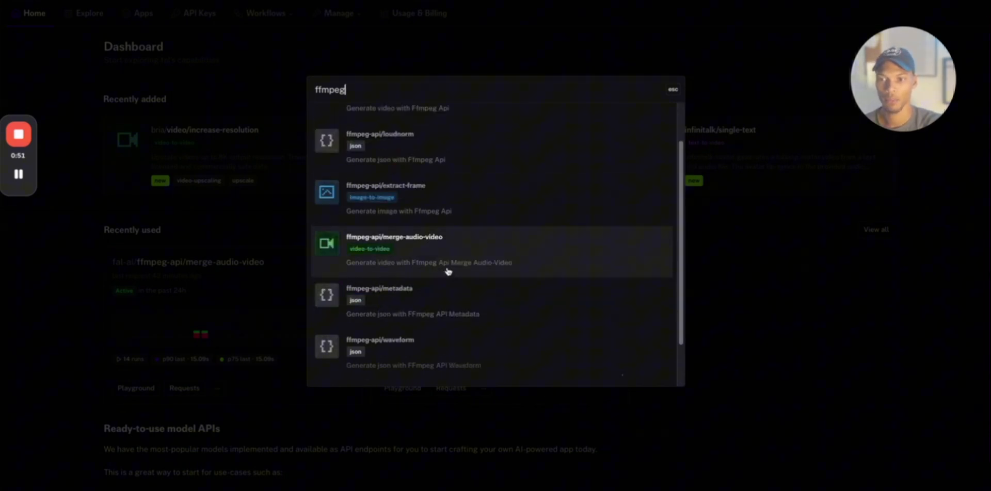
scroll(449, 314, down, 2)
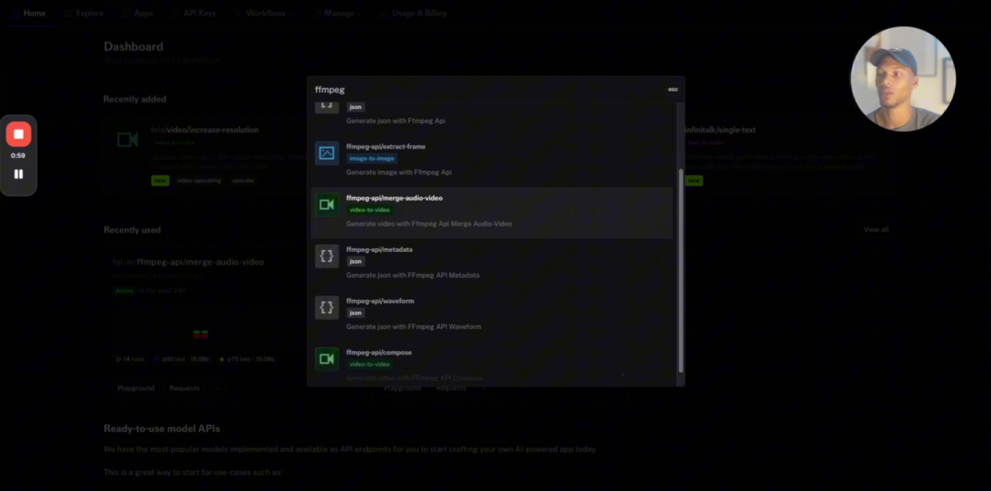
- Open the ffmpeg-api/merge-audio-video model, review its API docs, and return to the playground
click(395, 202)
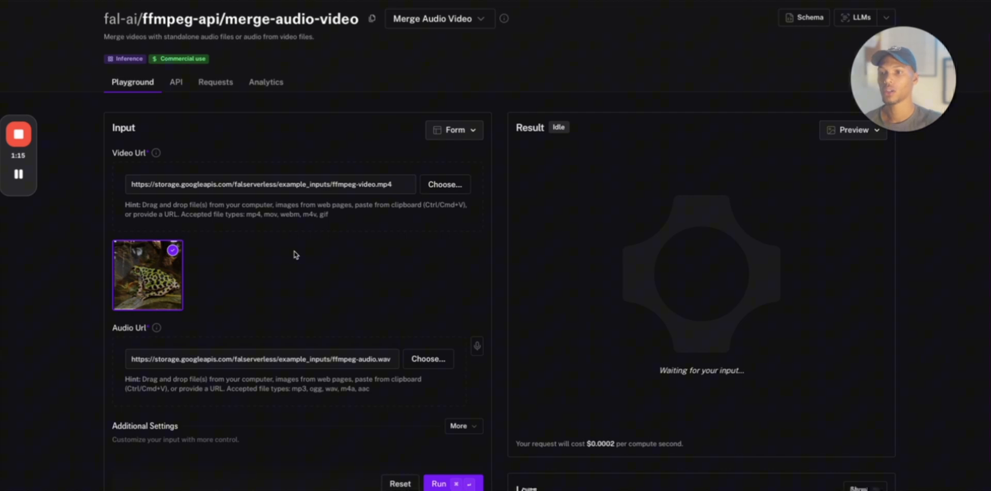
click(180, 86)
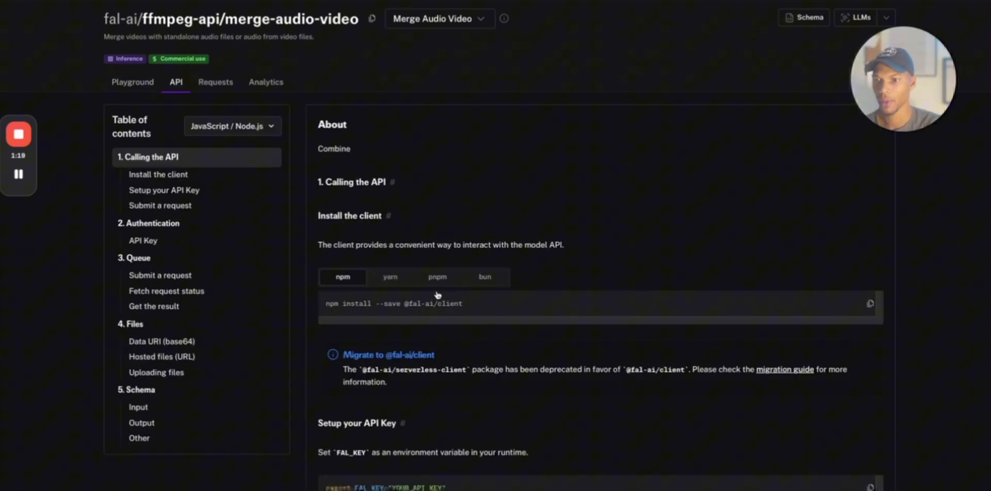
click(136, 83)
- View the playground inputs as JSON and back as a form, then copy the model's endpoint id
click(455, 132)
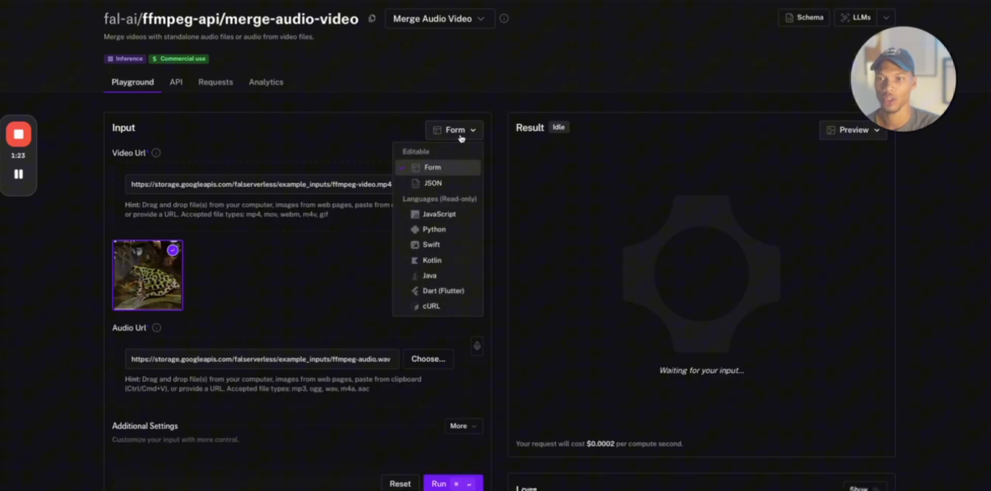
click(432, 184)
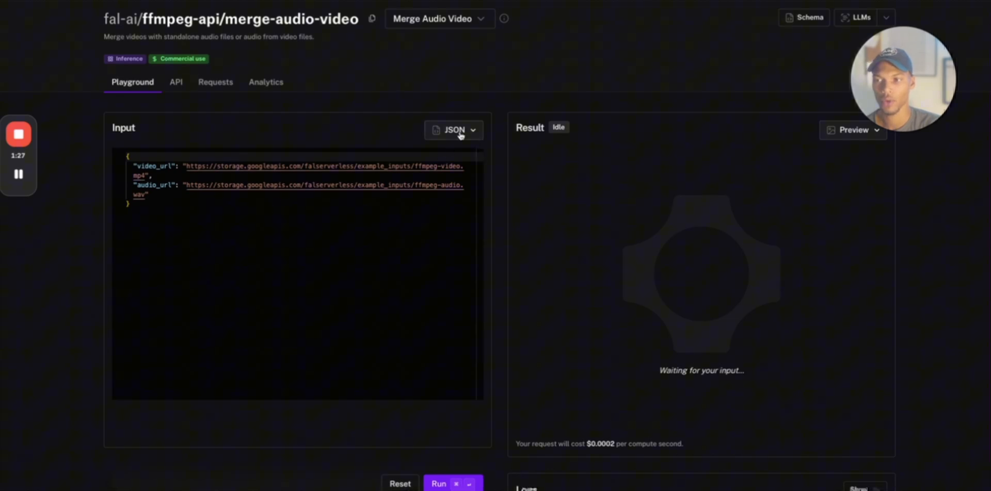
click(463, 130)
click(430, 164)
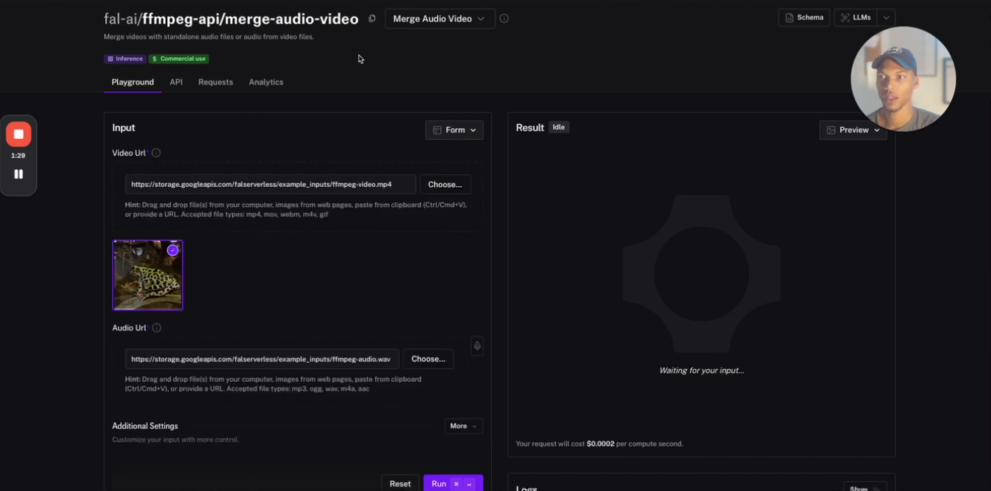
click(372, 20)
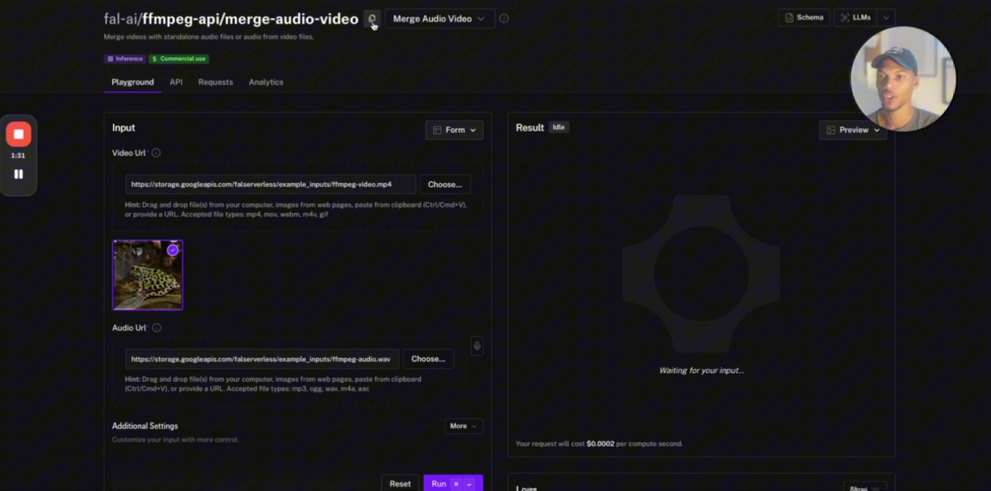
mouse_move(511, 487)
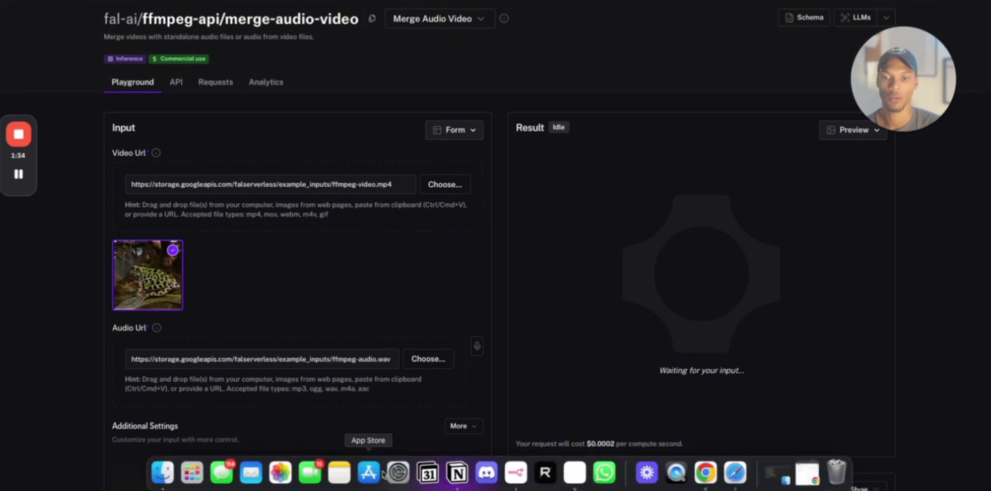
- Bring up the n8n workflow and confirm the Merge node combines its two inputs by position
click(516, 473)
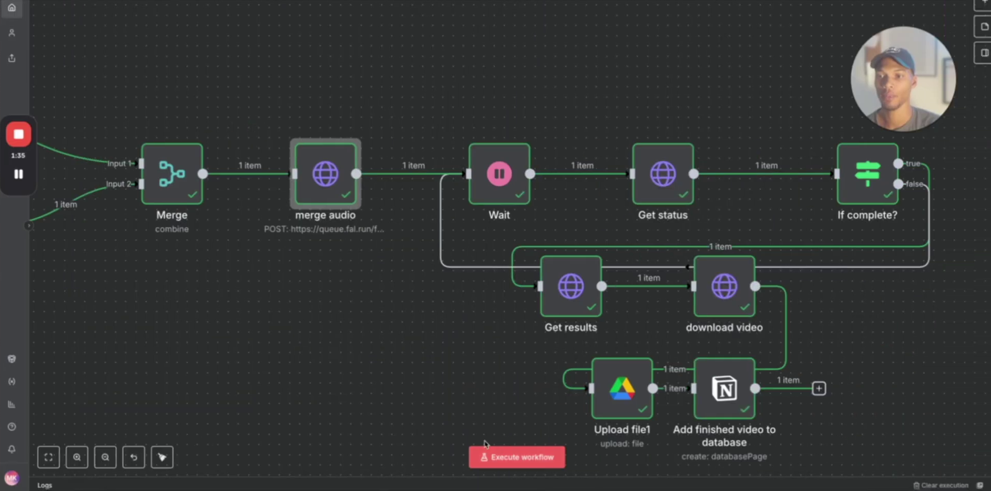
drag(233, 233, 256, 234)
click(181, 180)
double_click(197, 176)
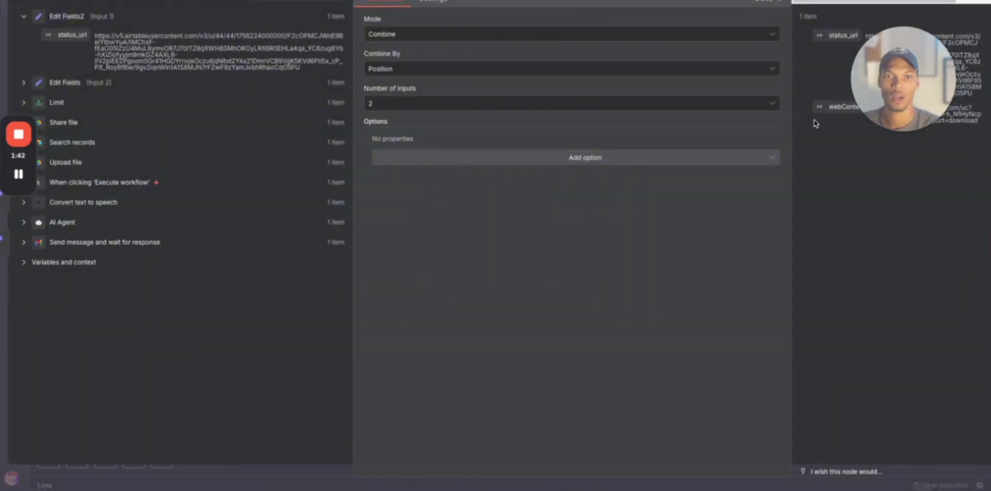
drag(794, 145, 735, 142)
click(834, 147)
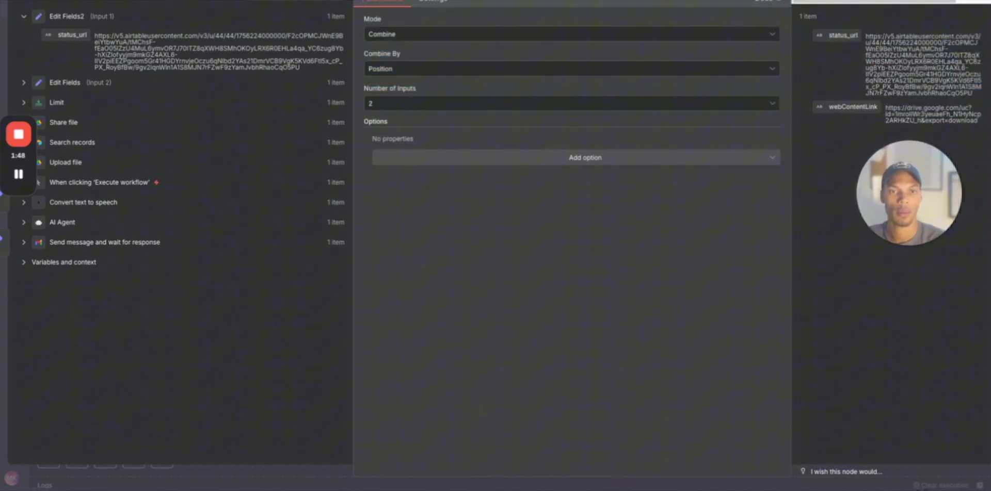
key(Escape)
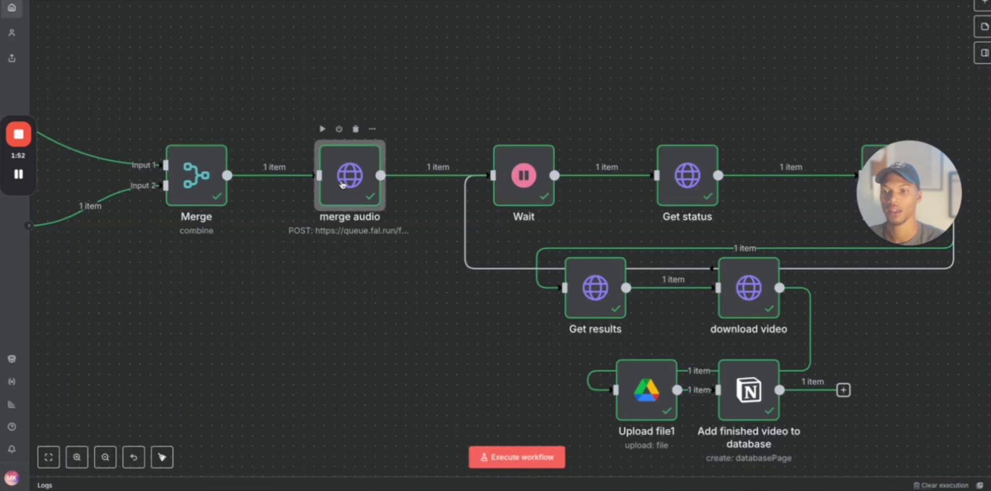
- Review the merge audio node's Authorization key and its POST URL to the fal.ai merge-audio-video queue
double_click(342, 184)
triple_click(661, 311)
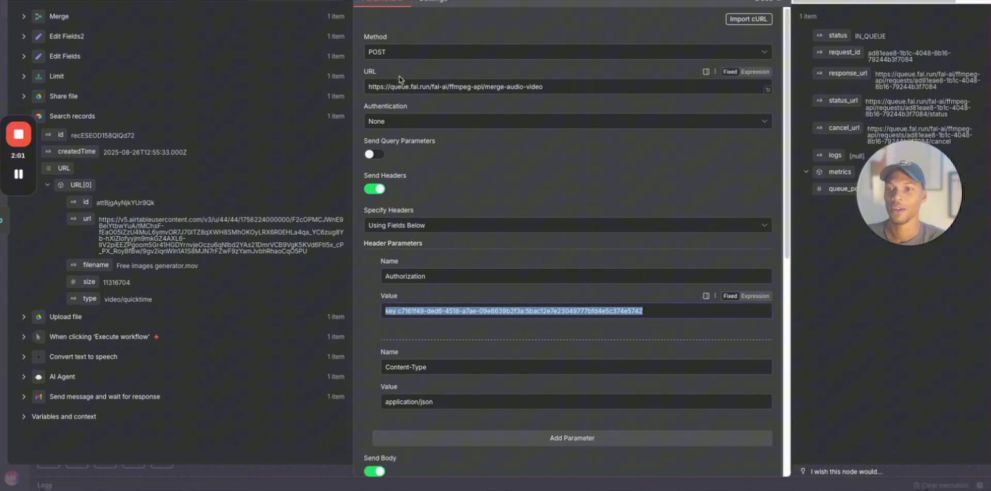
mouse_move(567, 87)
click(645, 87)
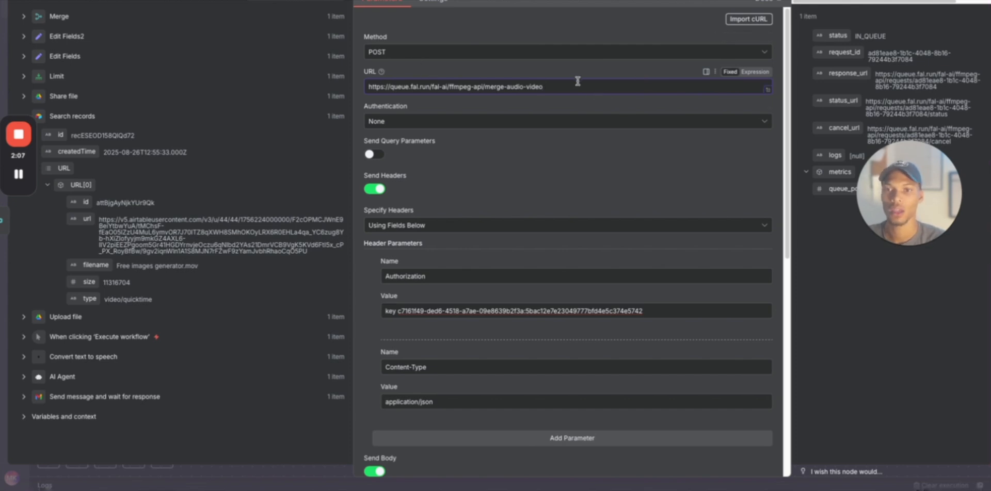
drag(577, 86, 336, 88)
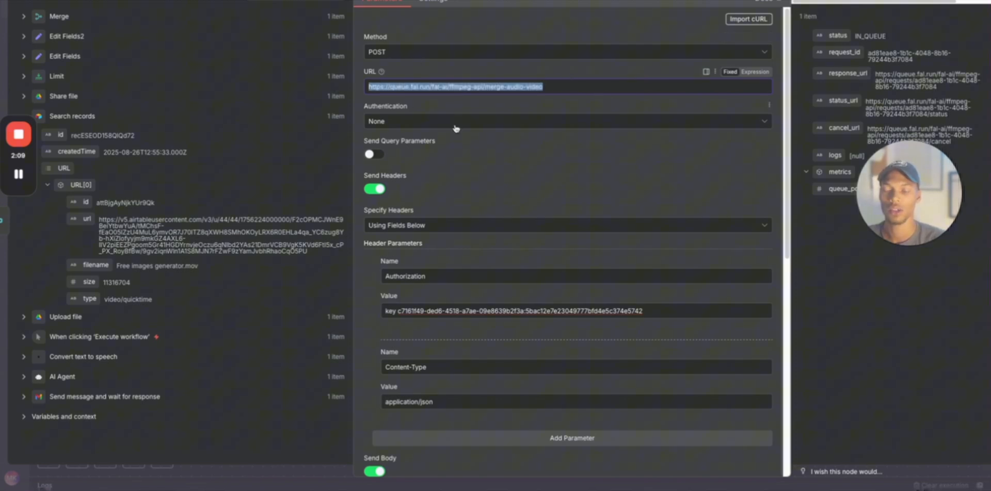
scroll(537, 304, down, 1)
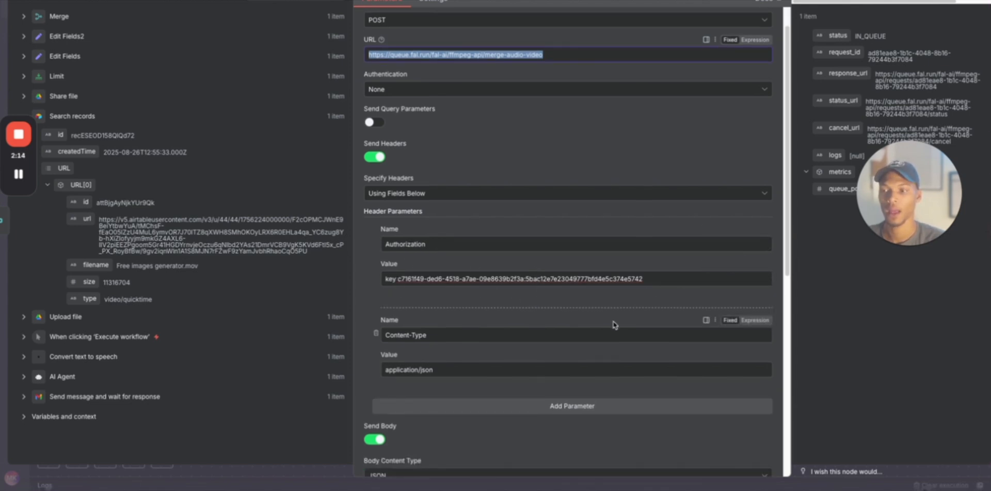
mouse_move(604, 488)
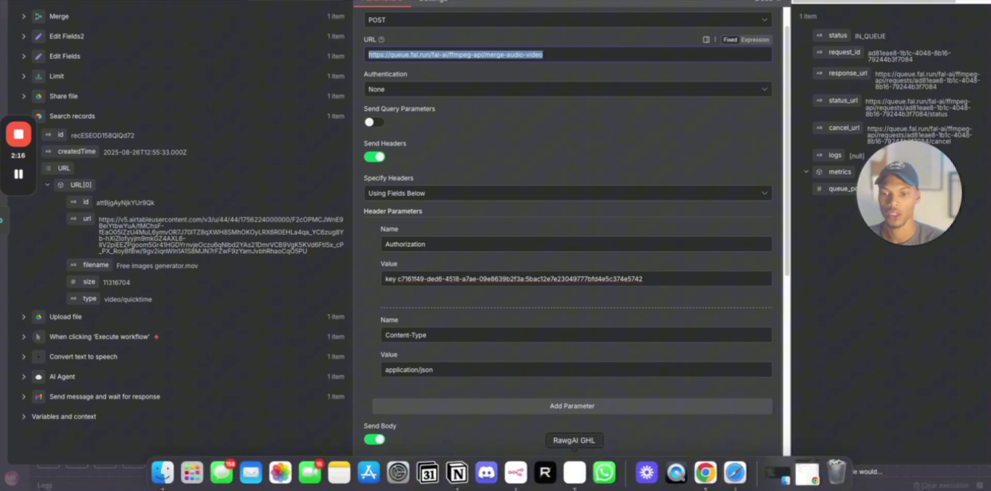
- Open the fal.ai account's API Keys page to see the existing key, then return to n8n
click(735, 472)
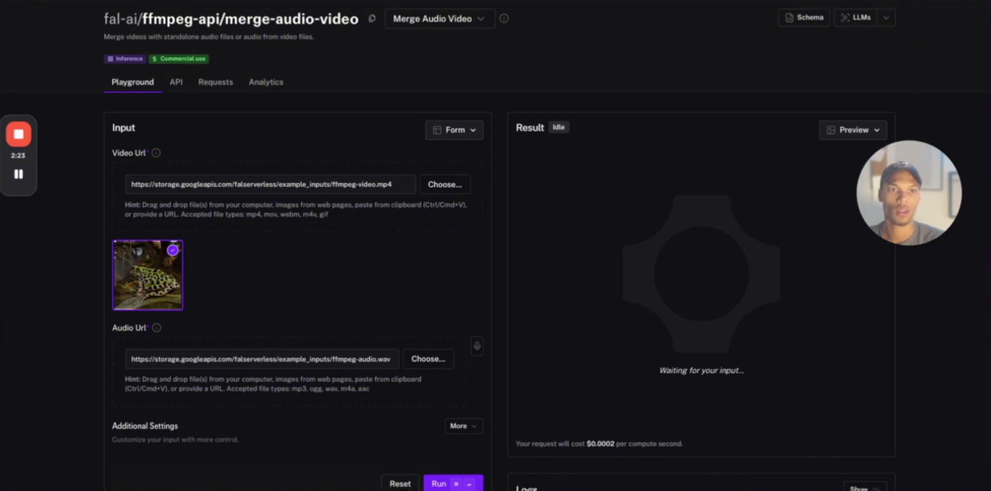
click(967, 17)
click(875, 48)
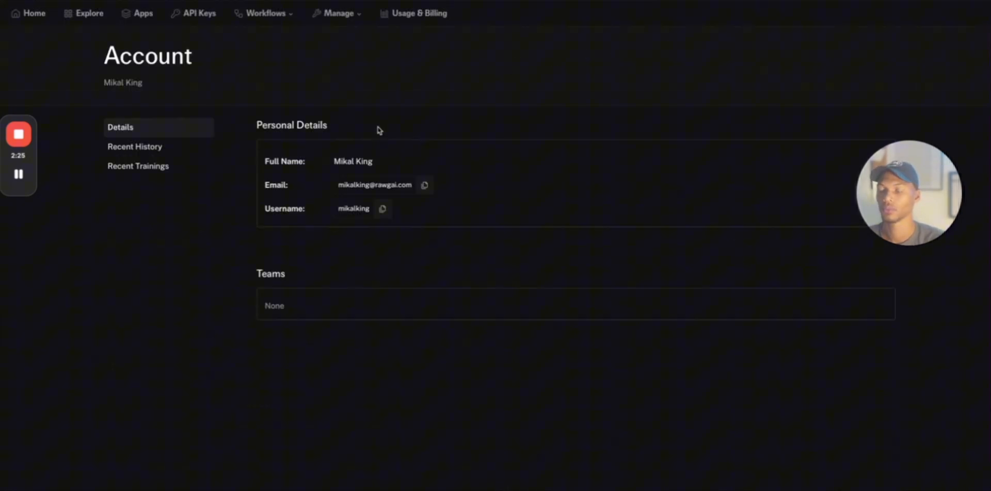
click(204, 19)
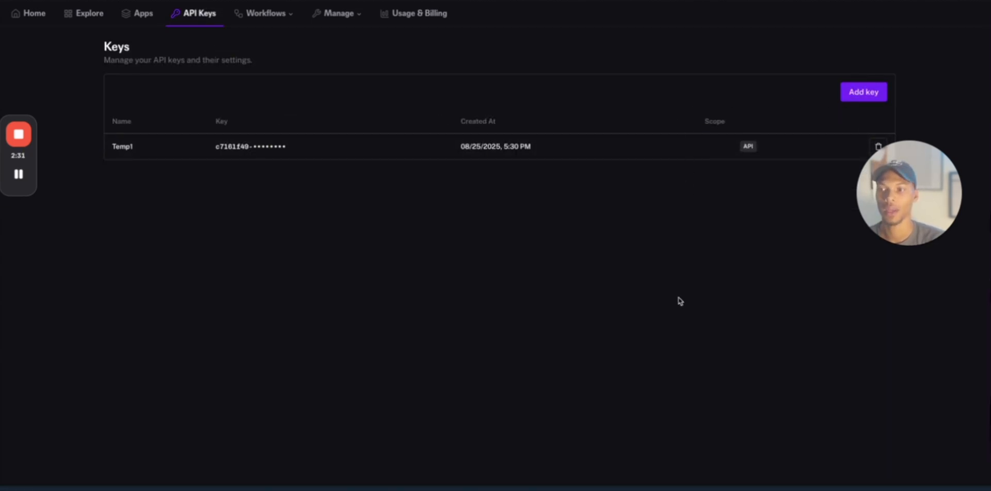
mouse_move(676, 489)
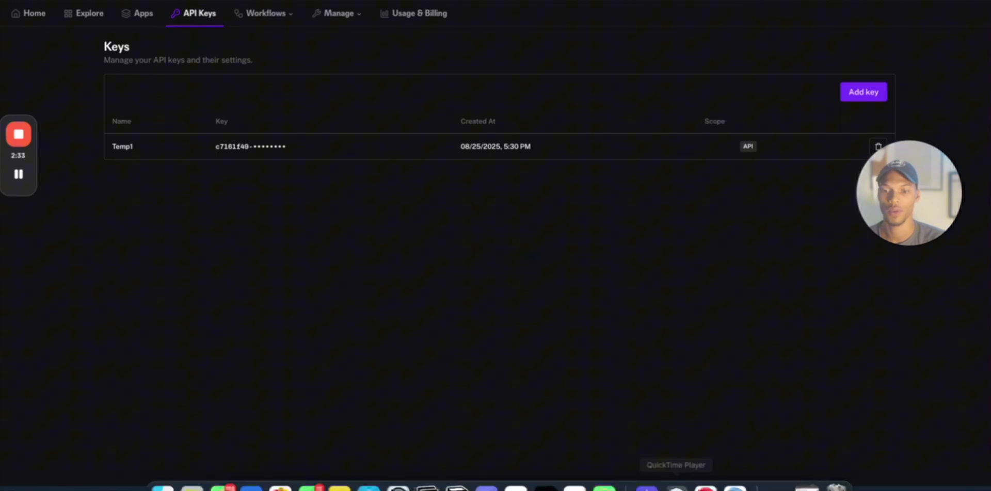
click(516, 473)
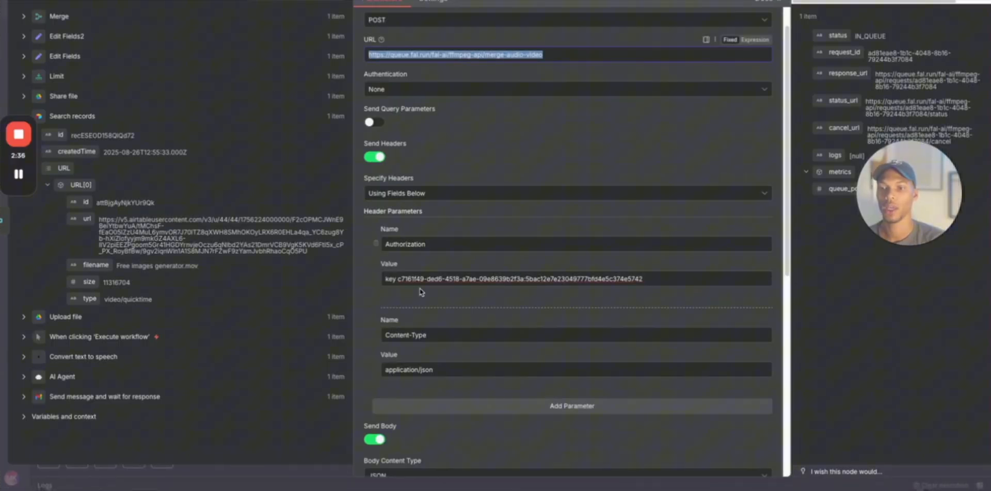
scroll(424, 295, down, 3)
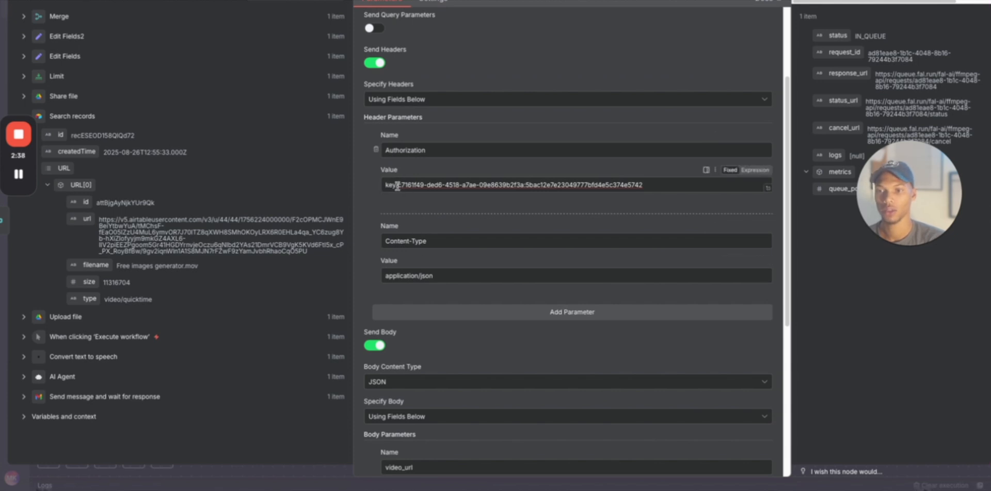
drag(397, 187, 643, 187)
scroll(542, 272, down, 4)
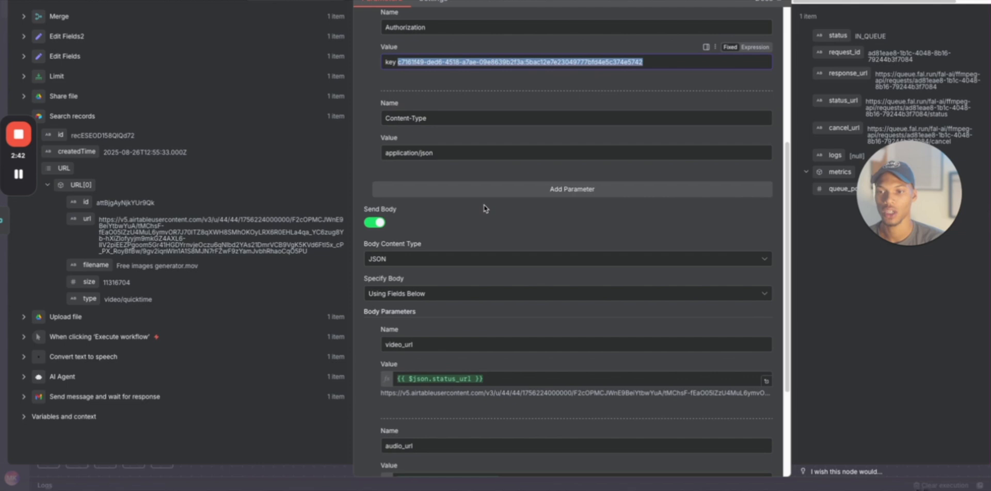
scroll(484, 207, down, 3)
scroll(484, 208, down, 2)
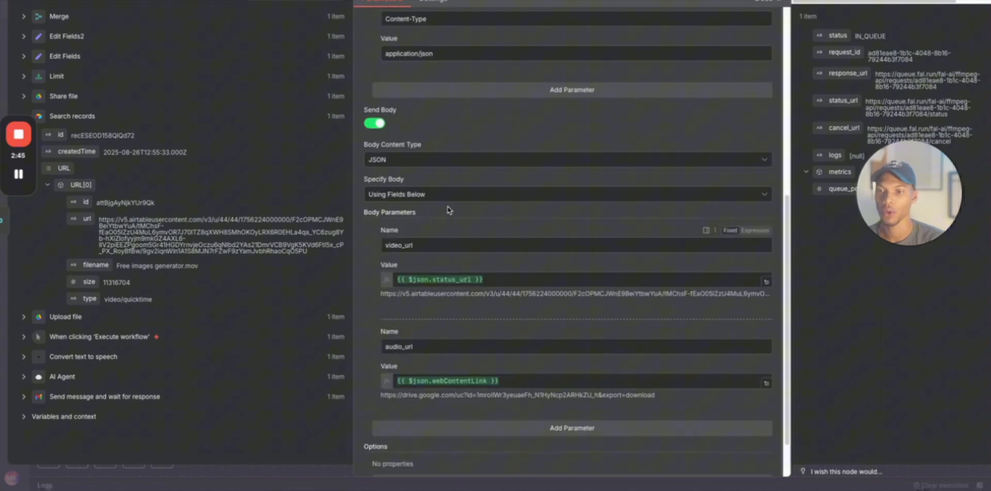
scroll(447, 209, down, 2)
- Check the video_url and audio_url body parameters and the resolved video link, then return to the canvas
double_click(403, 189)
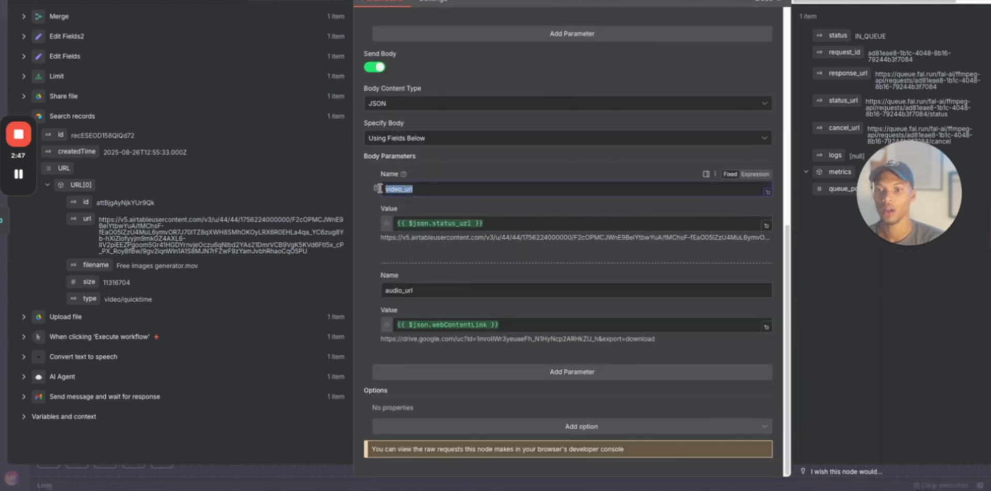
double_click(402, 290)
mouse_move(495, 224)
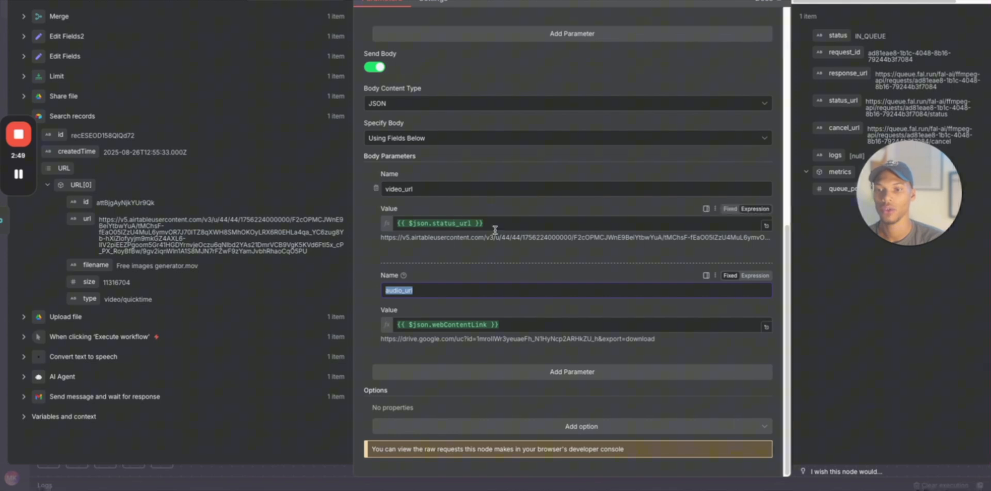
click(521, 225)
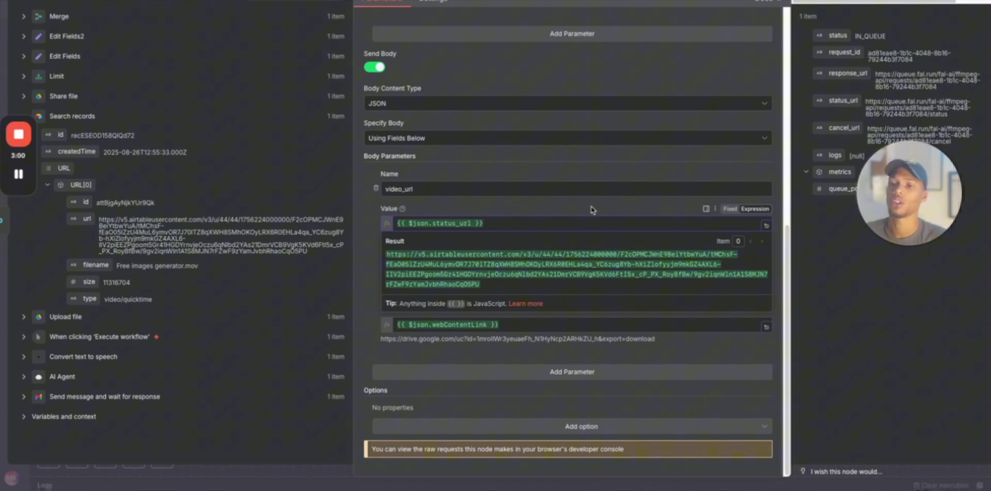
key(Escape)
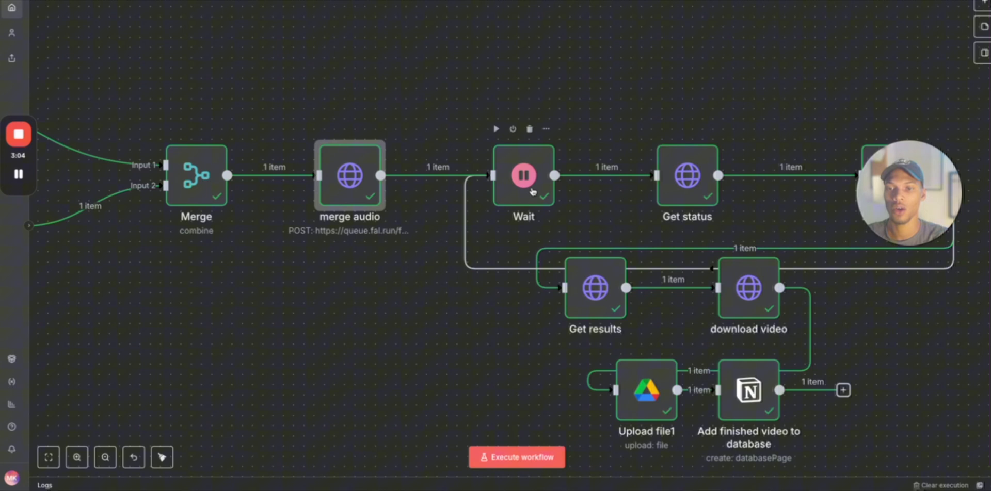
scroll(535, 194, up, 3)
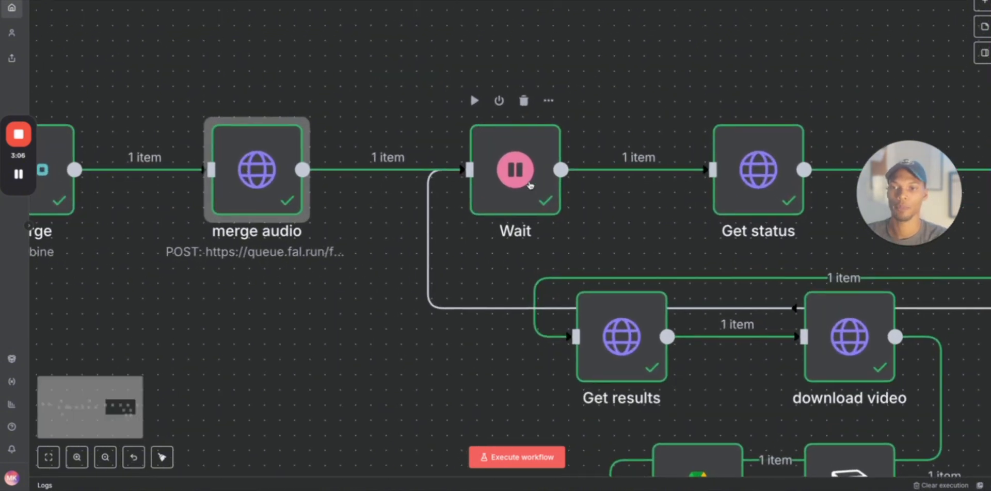
drag(540, 206, 533, 215)
click(513, 178)
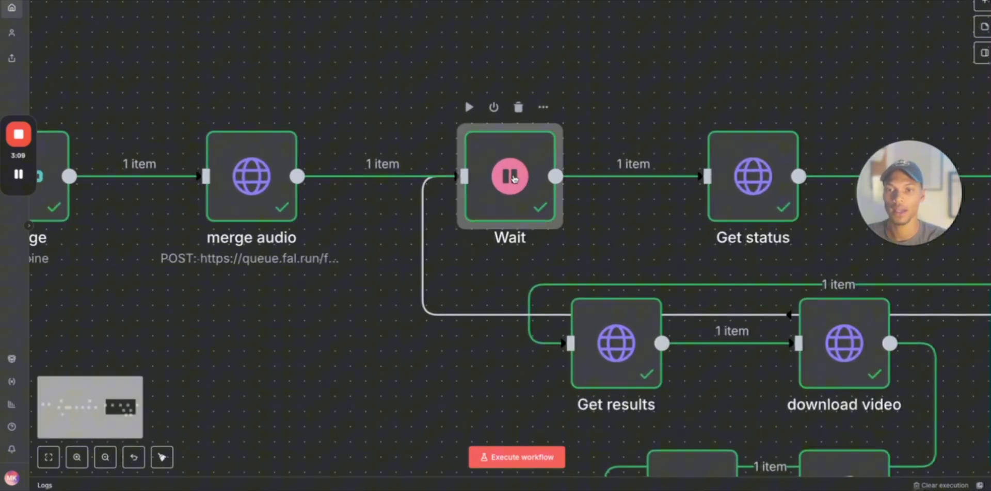
double_click(513, 178)
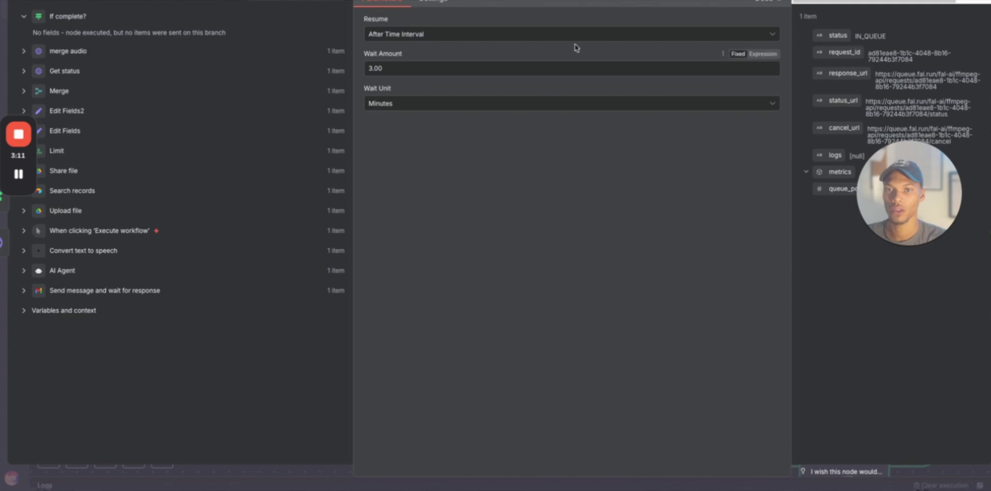
key(Escape)
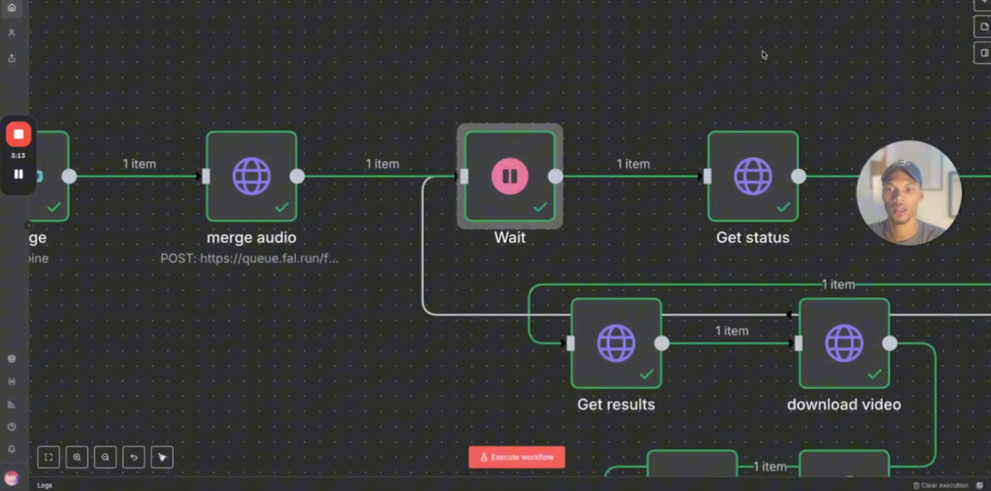
drag(720, 190, 554, 193)
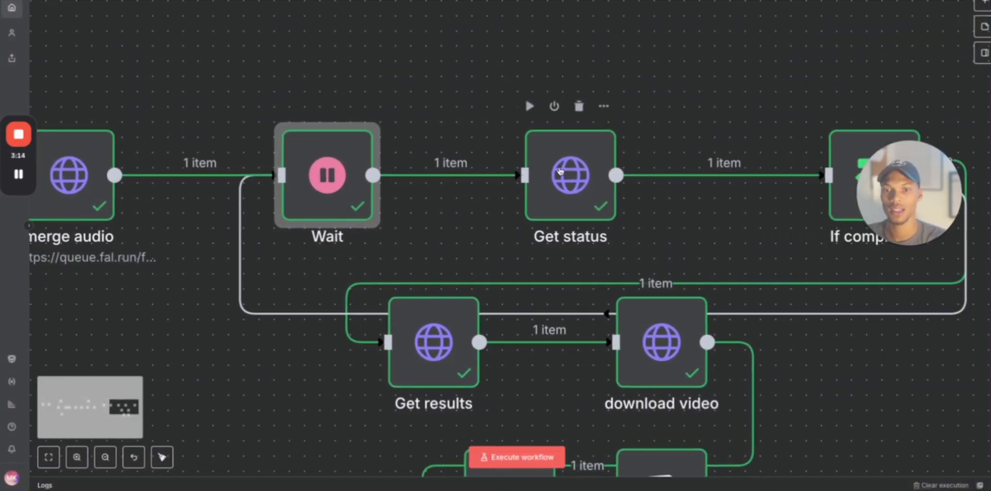
click(513, 177)
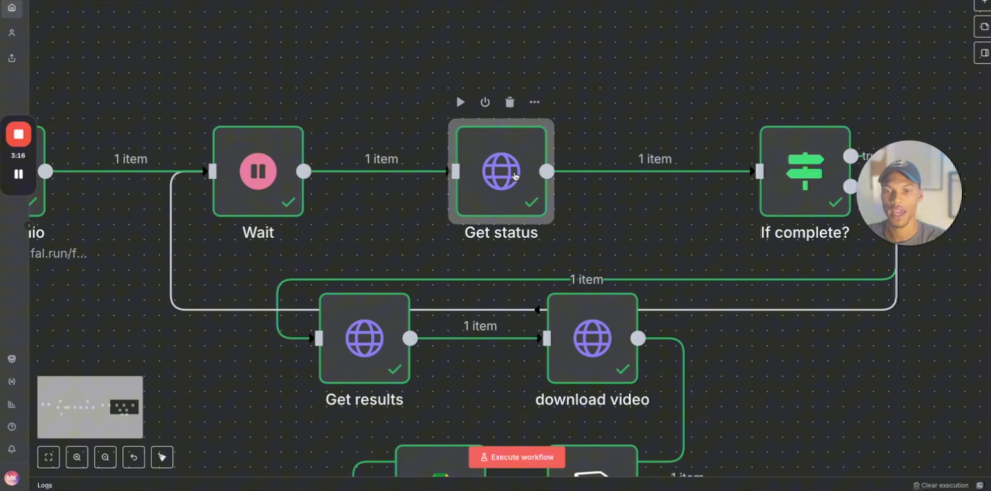
double_click(513, 176)
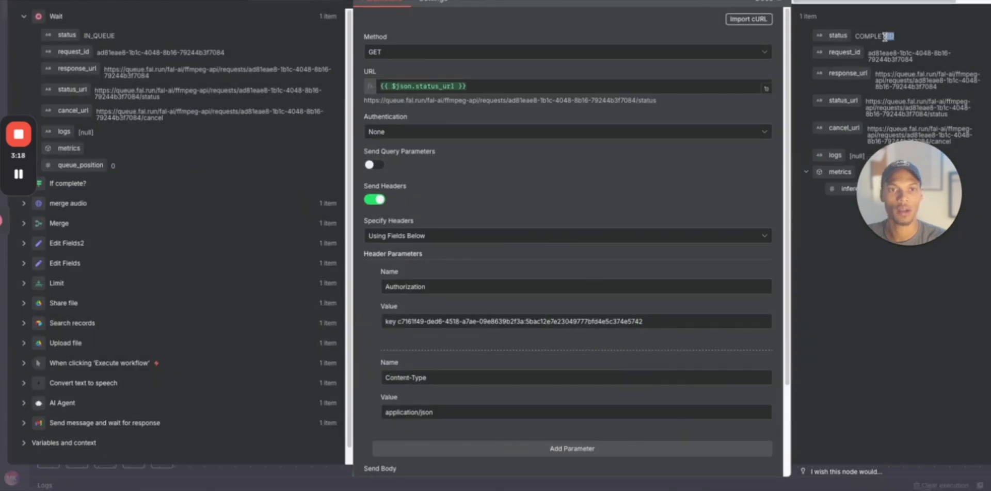
drag(892, 35, 857, 37)
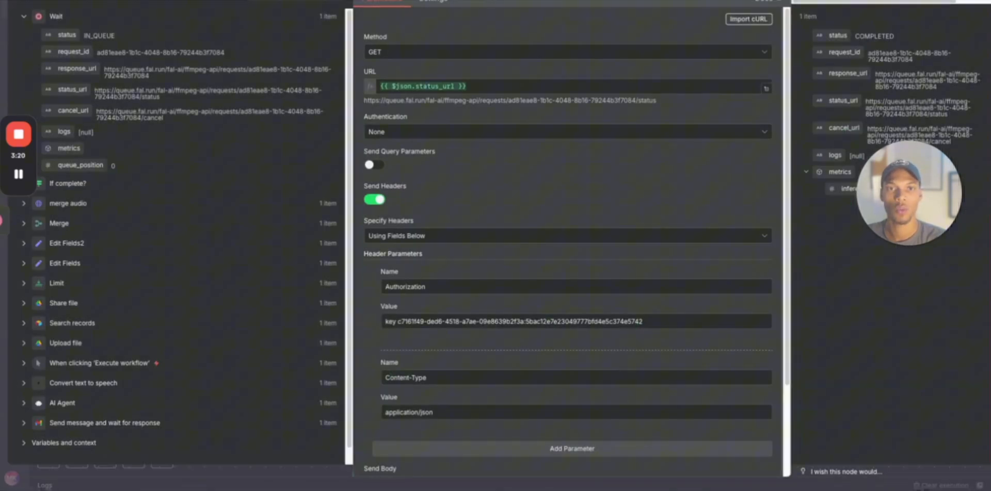
key(Escape)
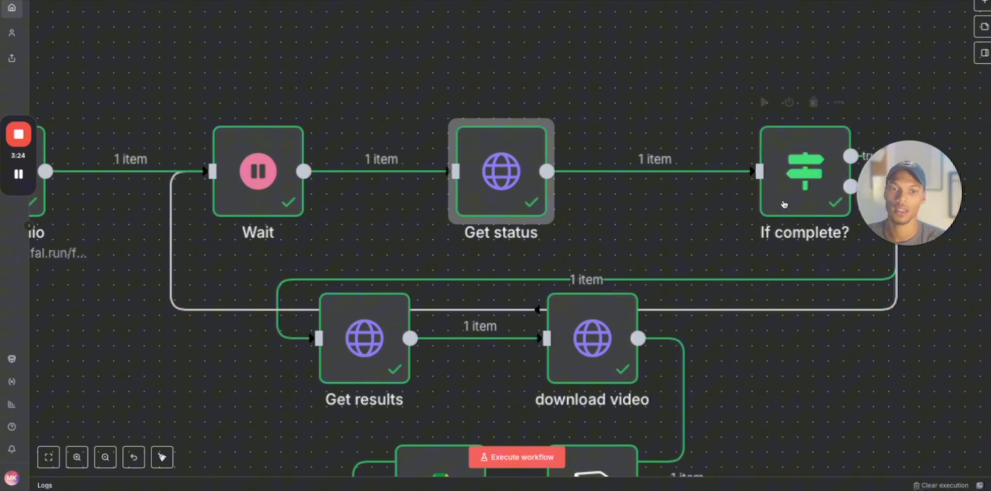
click(802, 186)
double_click(802, 185)
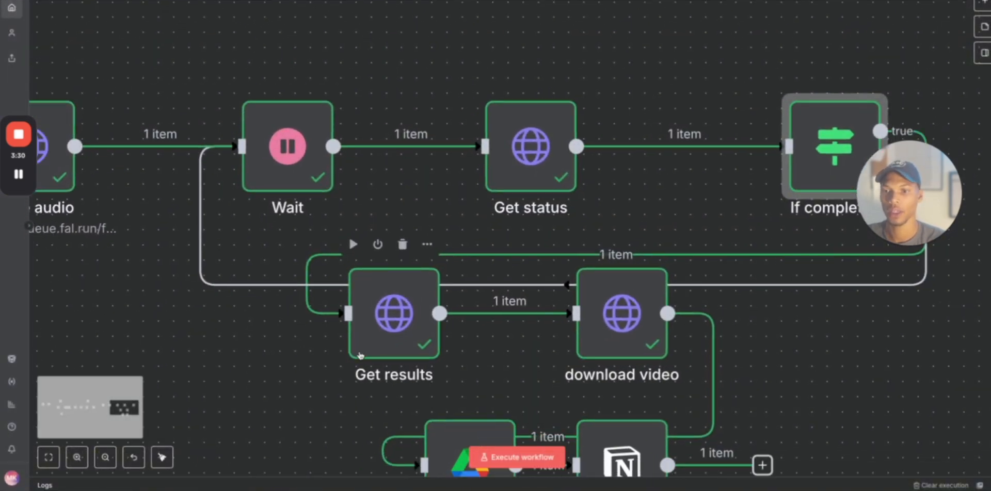
drag(364, 349, 391, 306)
double_click(391, 306)
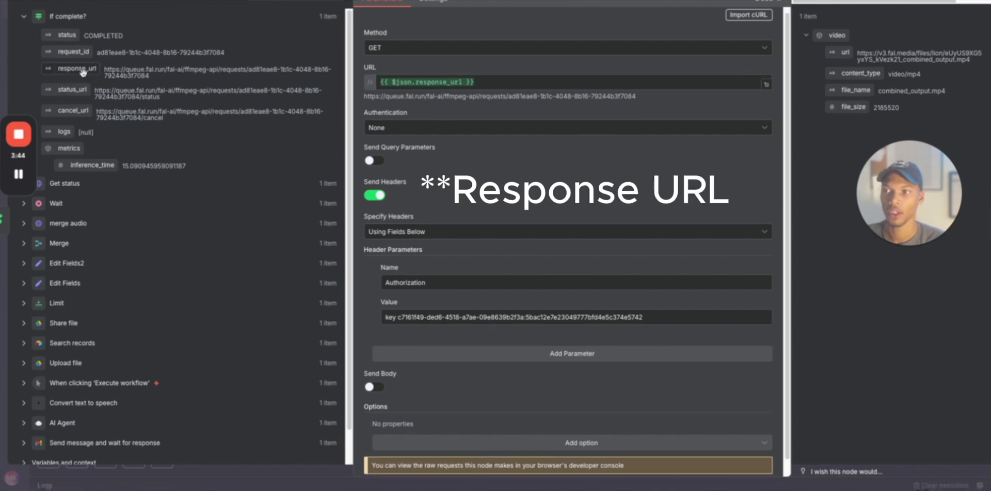
drag(64, 72, 106, 74)
scroll(495, 232, down, 1)
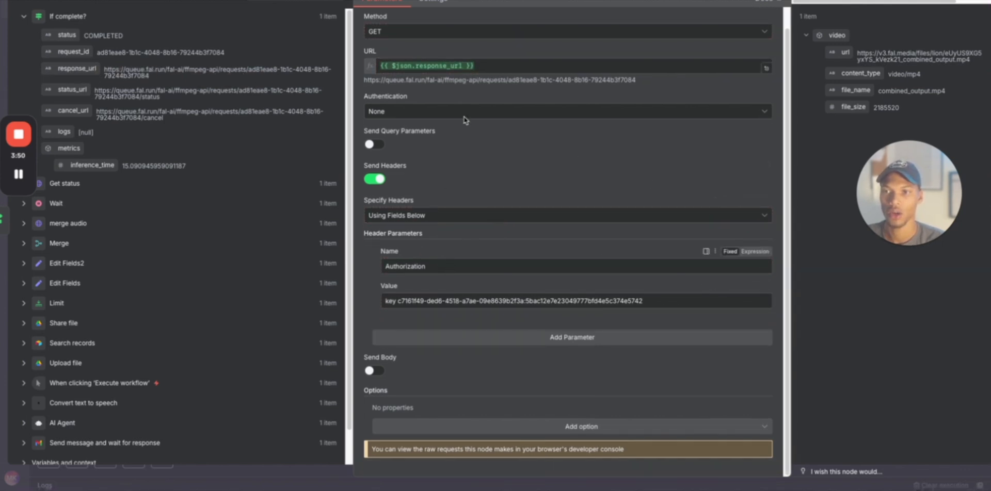
key(Escape)
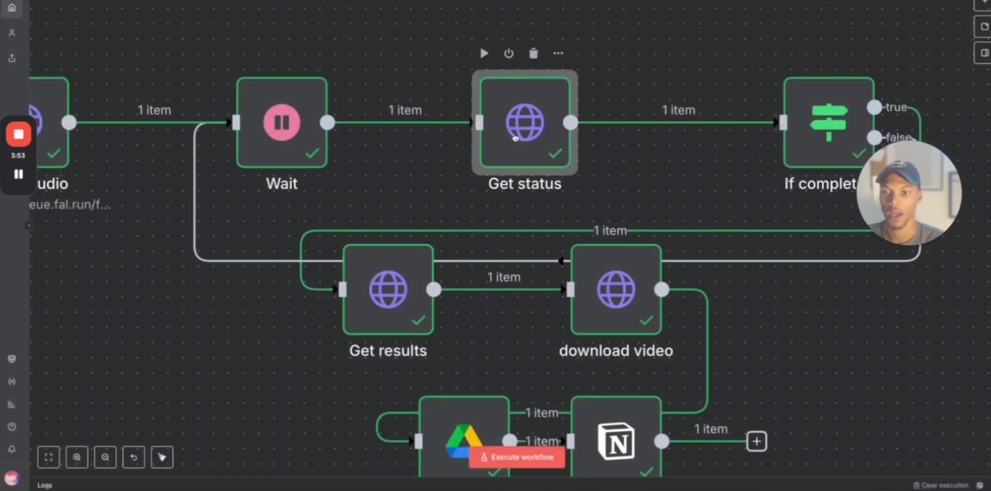
double_click(516, 136)
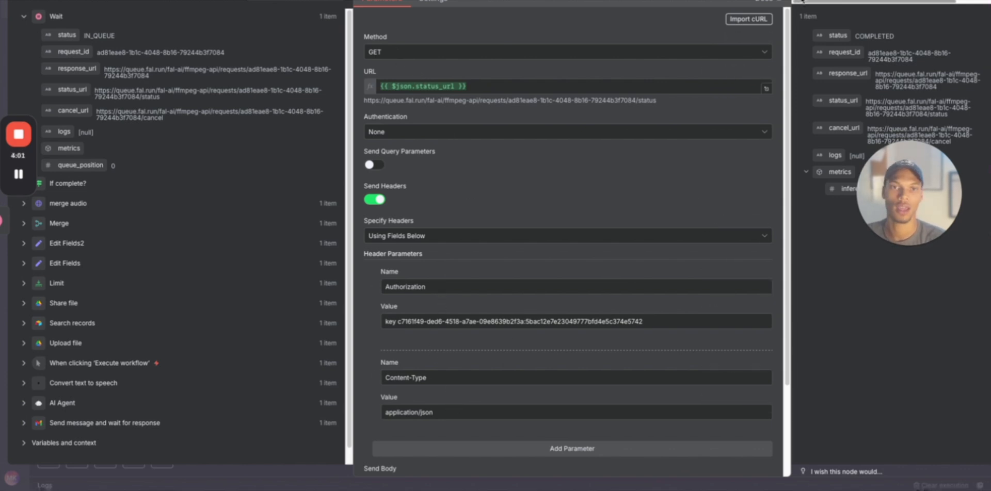
key(Escape)
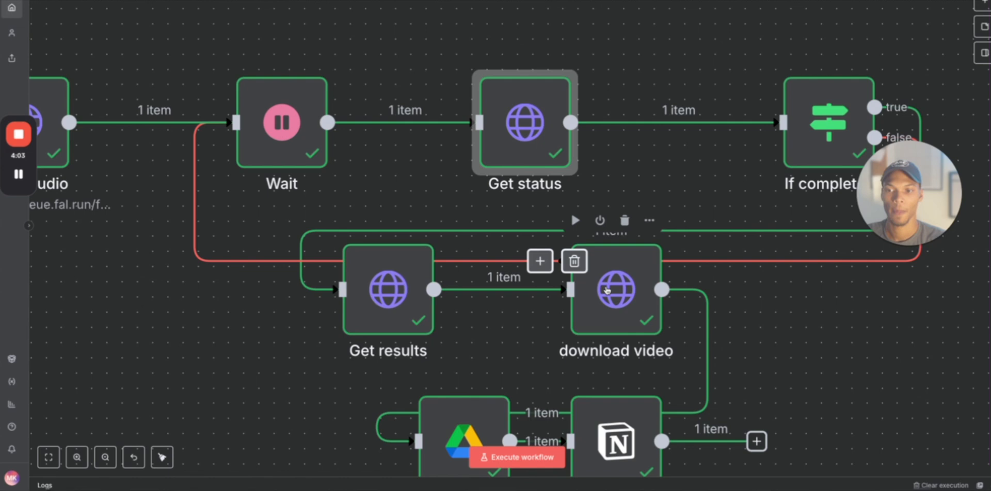
click(608, 290)
double_click(608, 291)
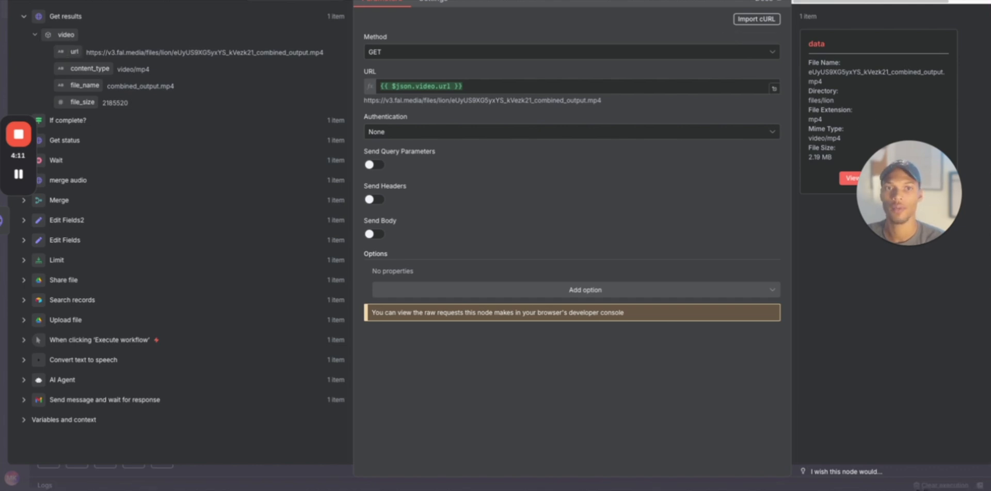
key(Escape)
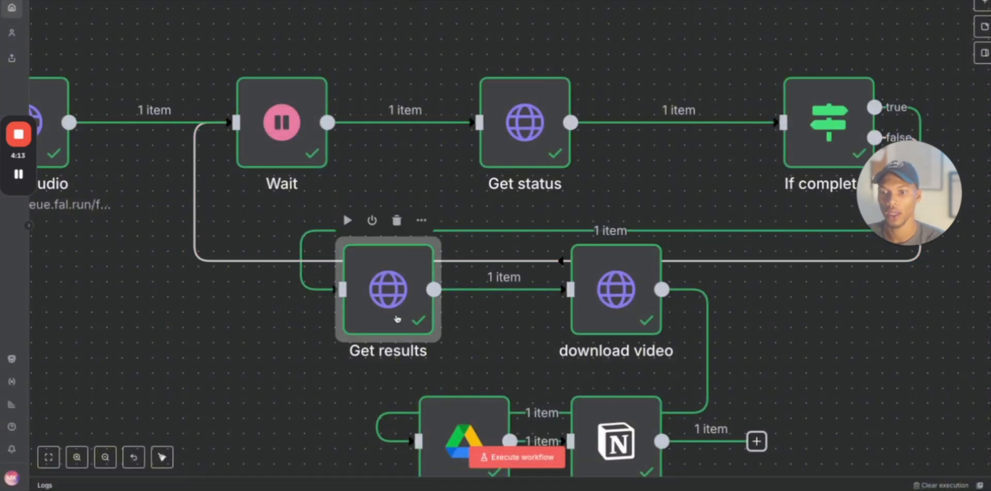
double_click(396, 320)
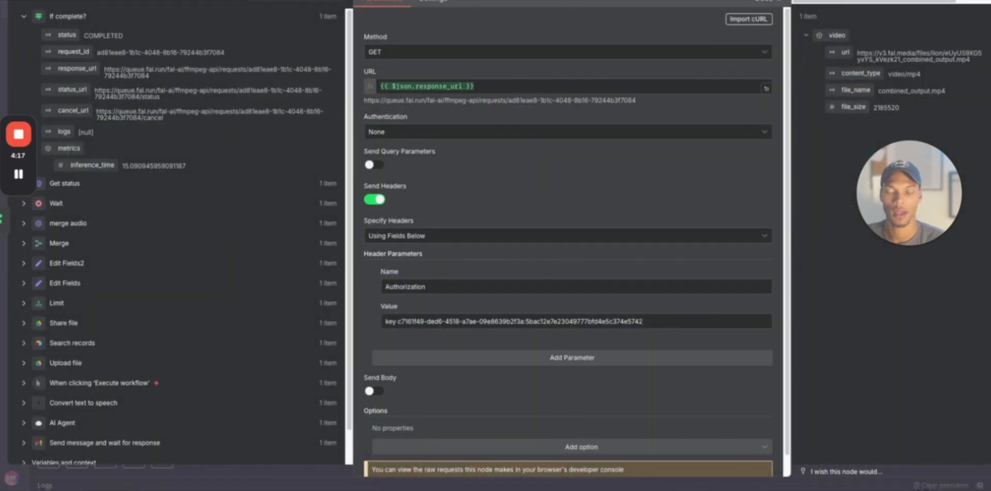
key(Escape)
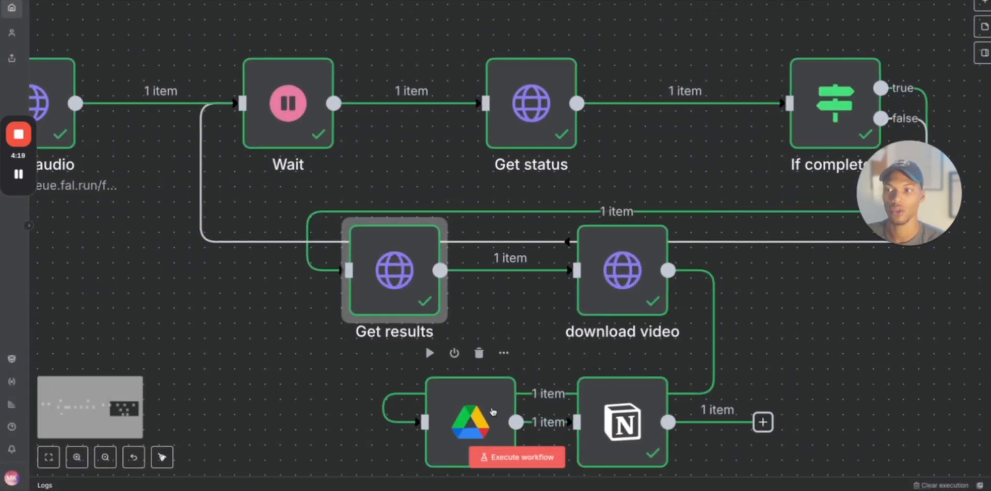
scroll(656, 274, down, 2)
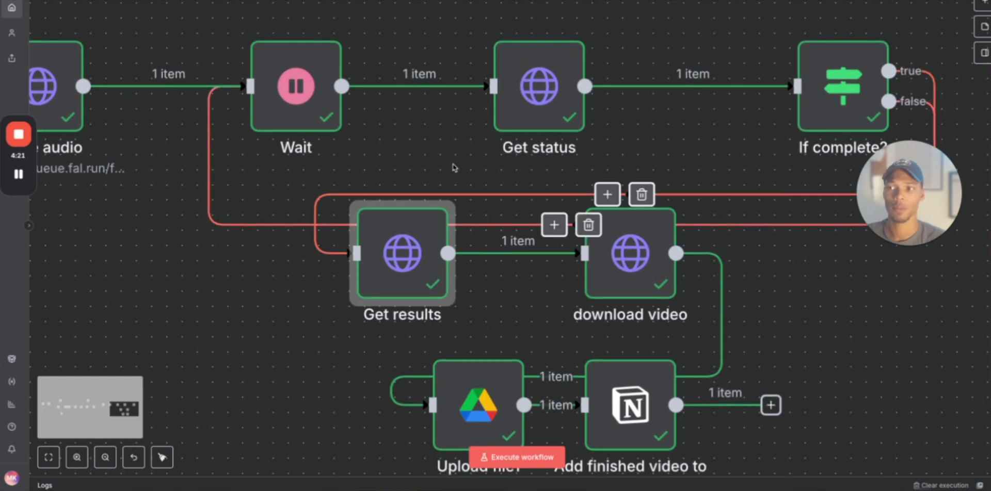
scroll(460, 185, down, 3)
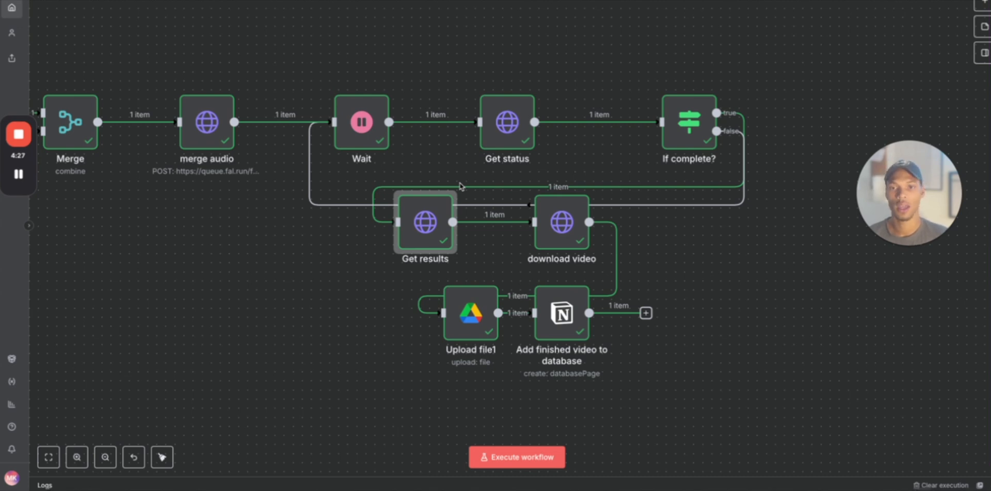
scroll(461, 186, left, 2)
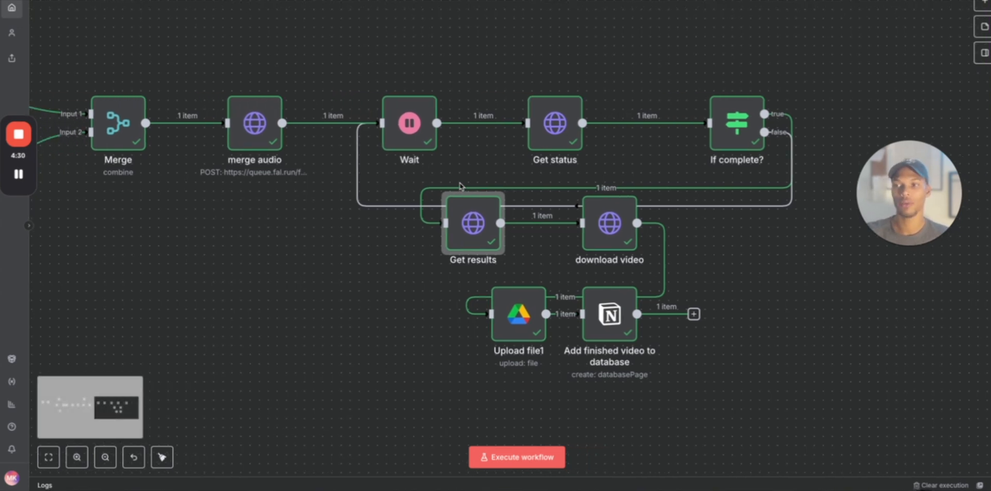